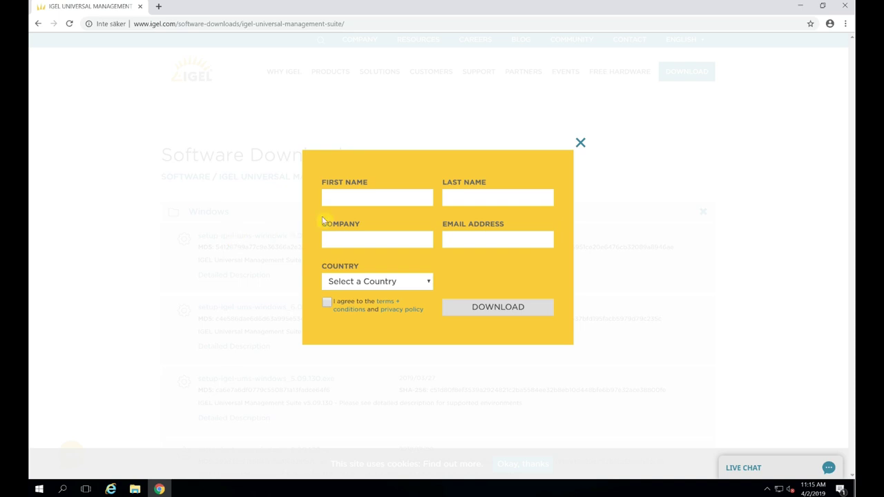
Enter first name, last name, company 'IGEL Technology' and e-mail in the registration form
click(334, 204)
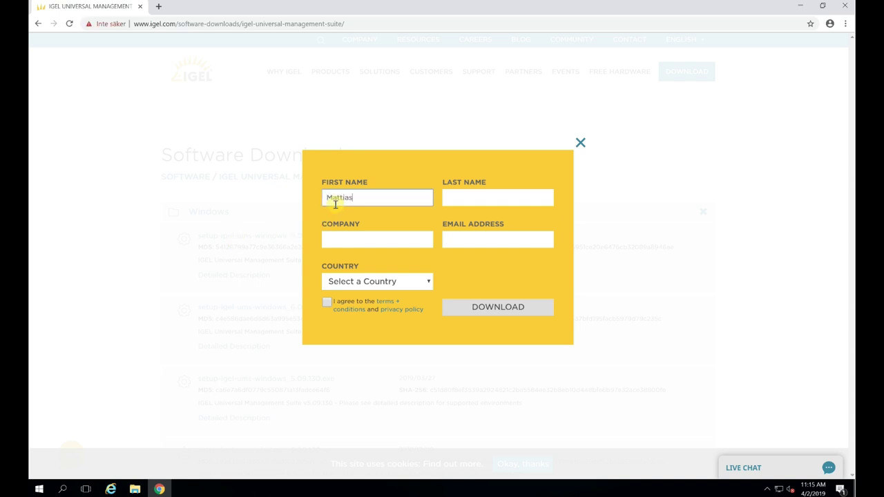
key(Tab)
key(Tab)
text(IGEL)
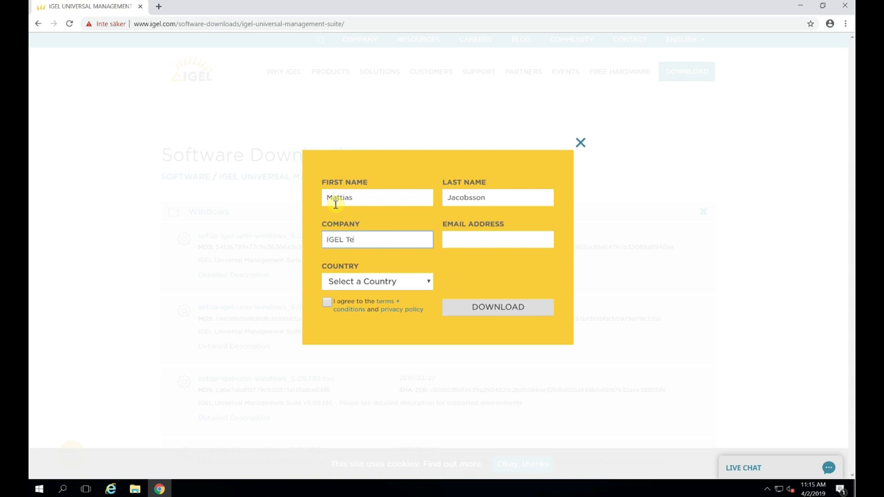
text( Technology)
key(Tab)
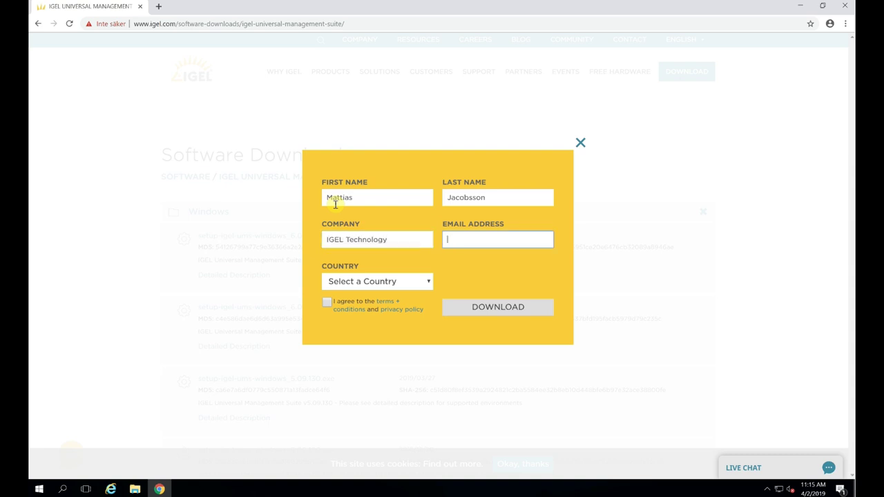
Choose Sweden as country, accept the terms and download the UMS 6.01.110 installer
key(Tab)
text(swe)
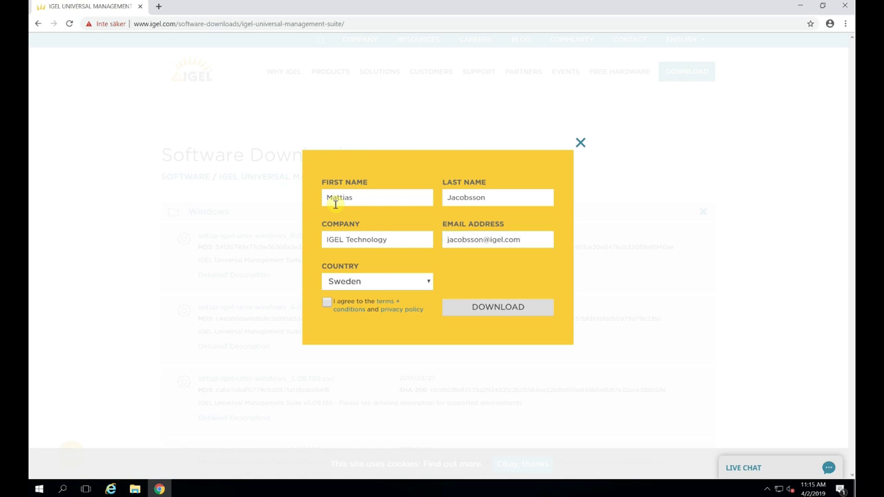
click(327, 303)
click(489, 310)
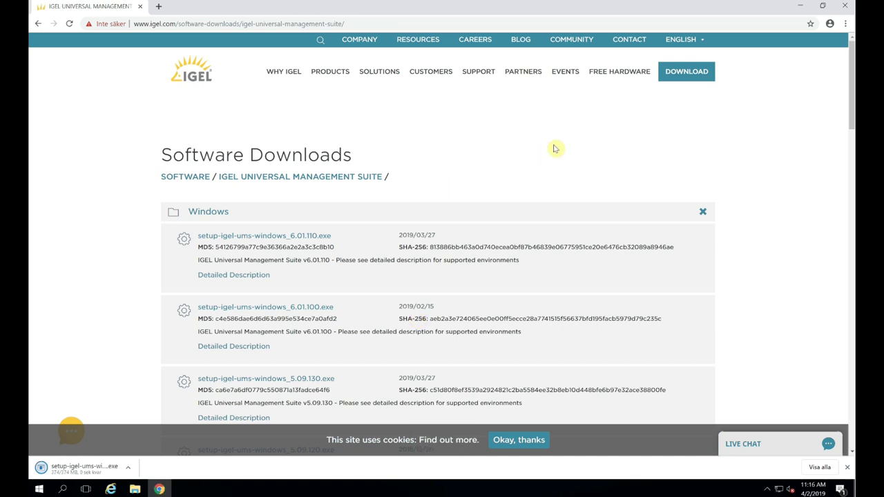
Close Chrome and run setup-igel-ums-windows_6.01.110 from Downloads, allowing it past the security warning
click(848, 7)
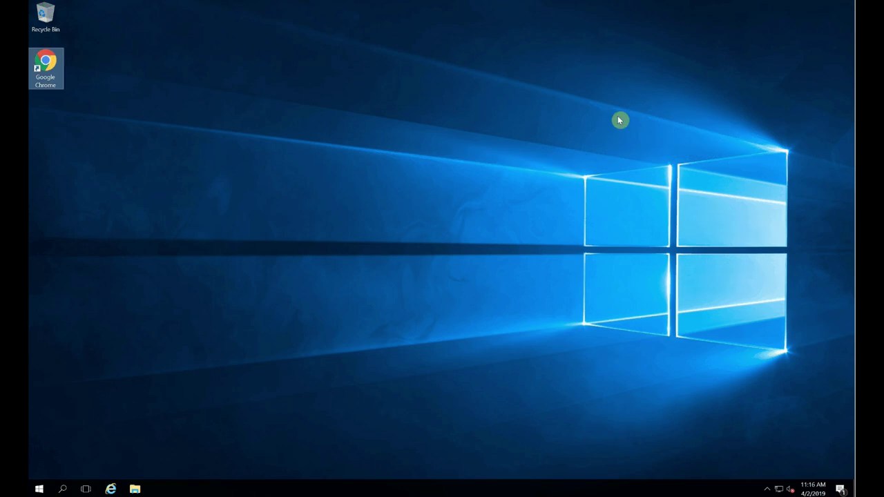
click(134, 489)
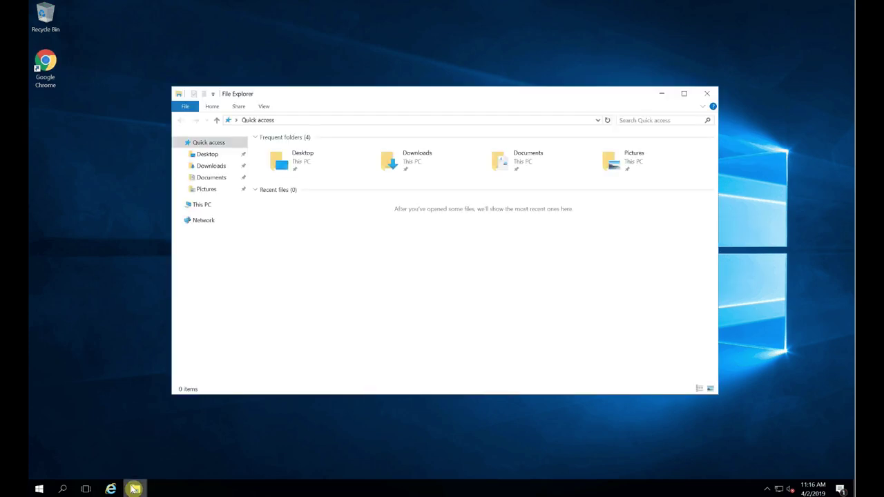
click(211, 171)
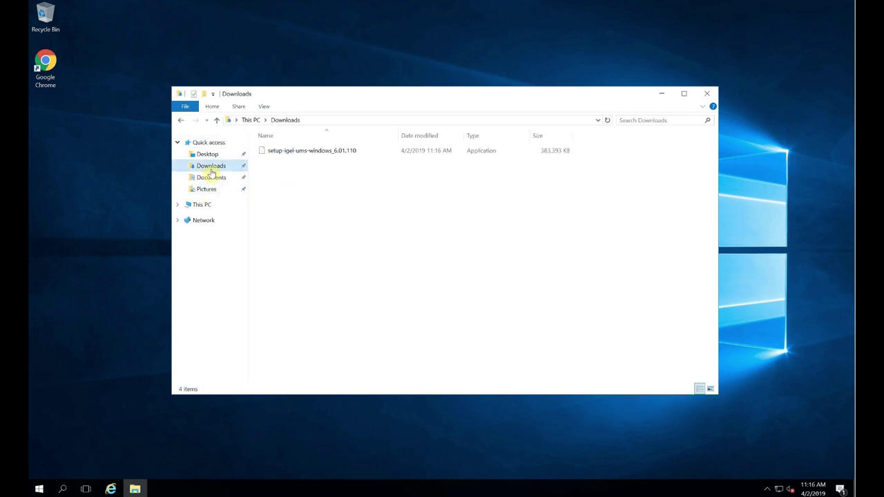
click(287, 151)
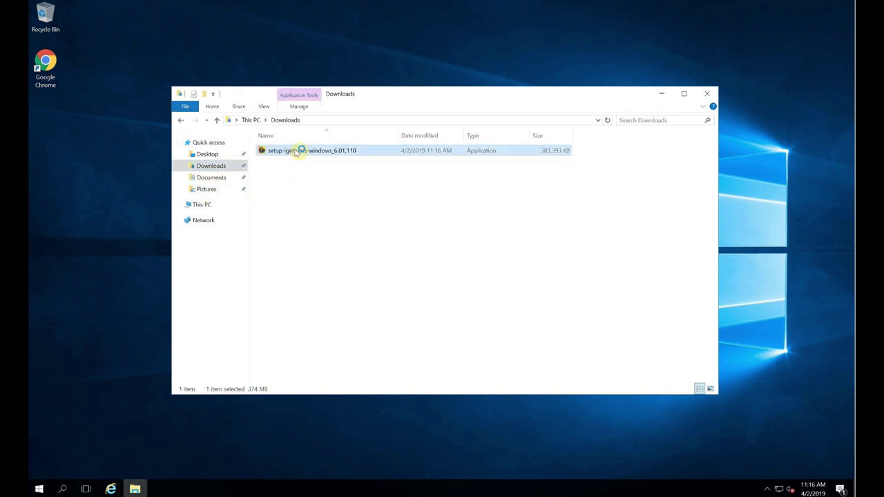
click(464, 254)
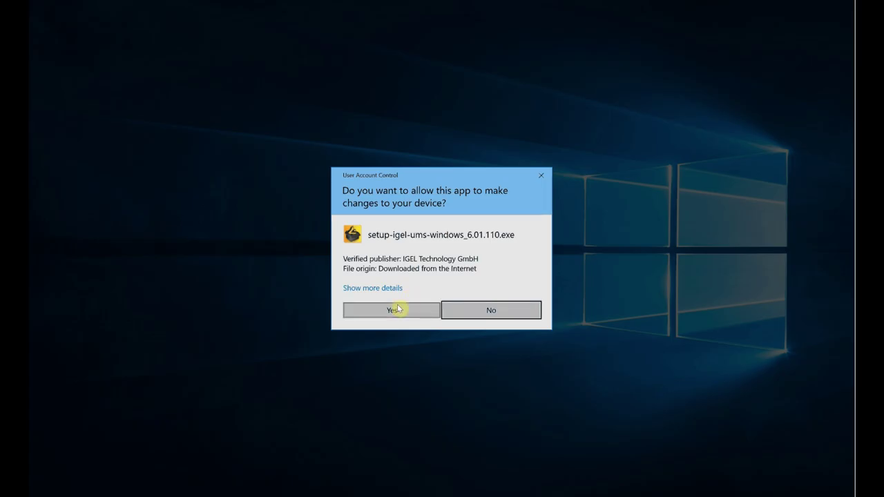
Grant the installer admin rights and accept the UMS 6 license agreement
click(393, 311)
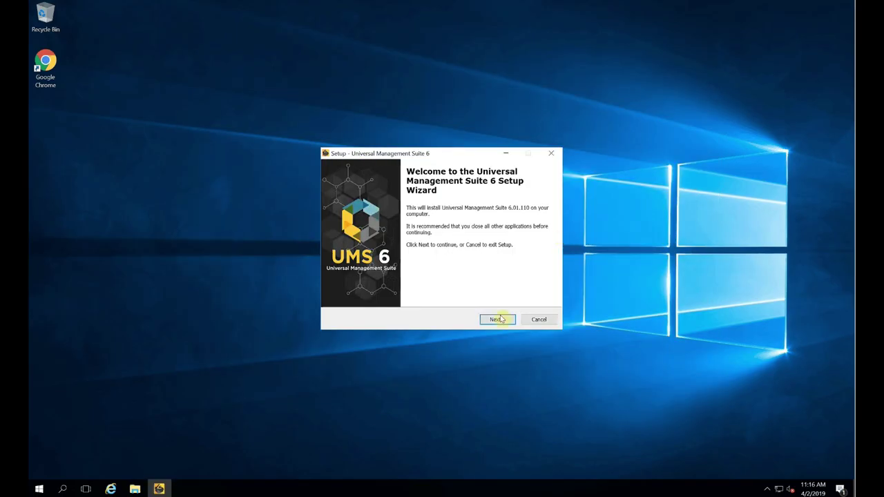
click(495, 322)
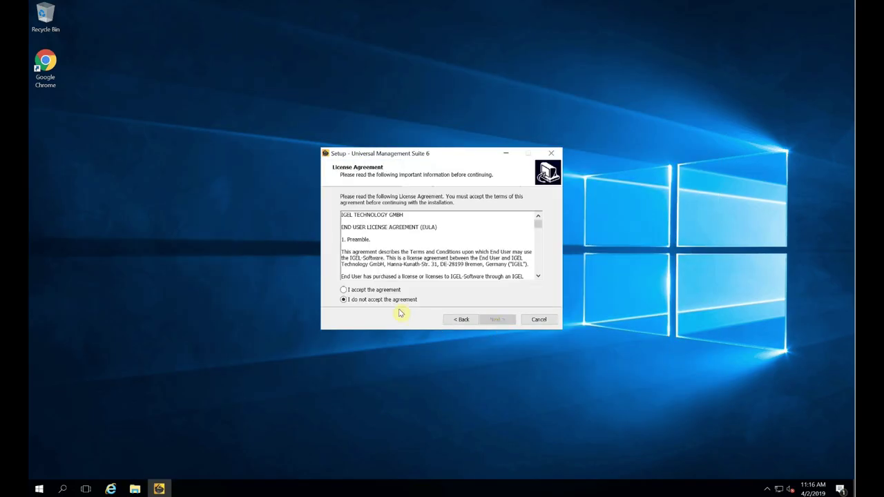
click(372, 290)
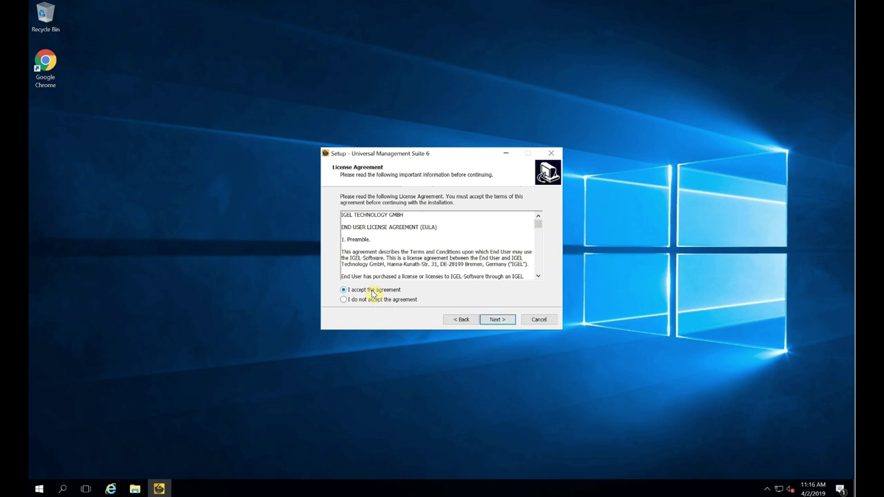
click(499, 320)
click(499, 319)
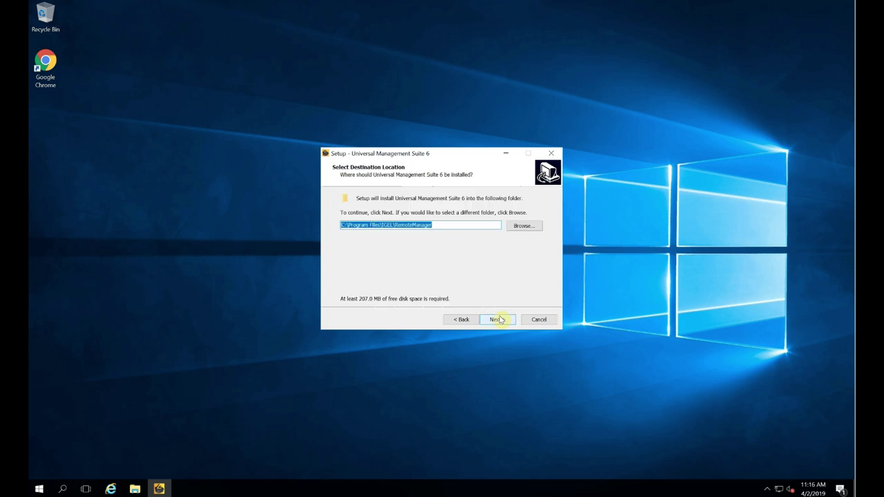
Keep default folders and Standard UMS with embedded database, entering database user igel and its password
click(498, 319)
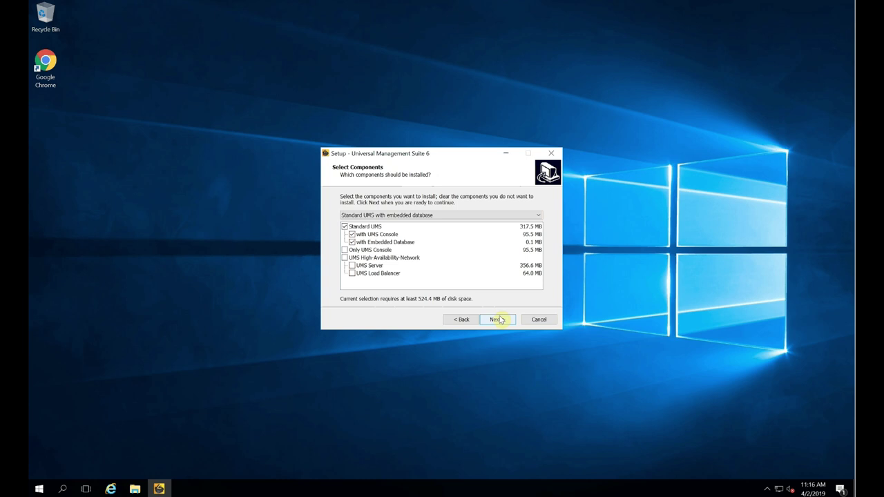
click(498, 319)
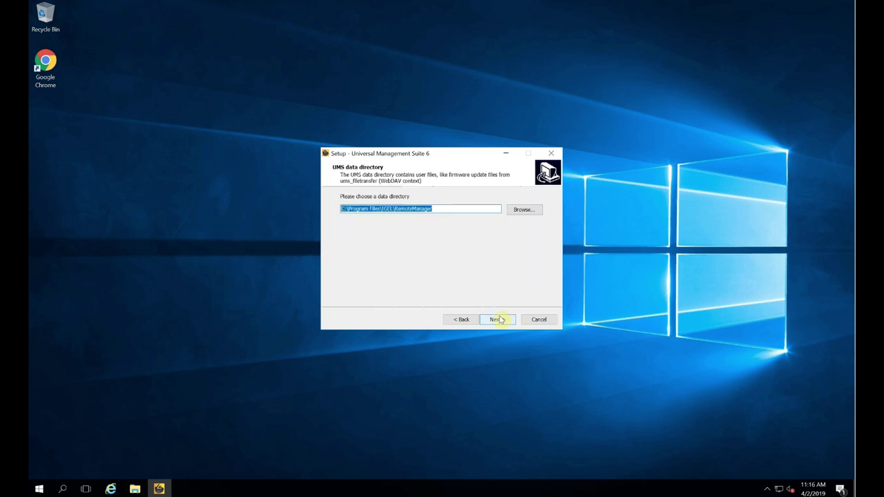
click(498, 320)
text(igel)
key(Tab)
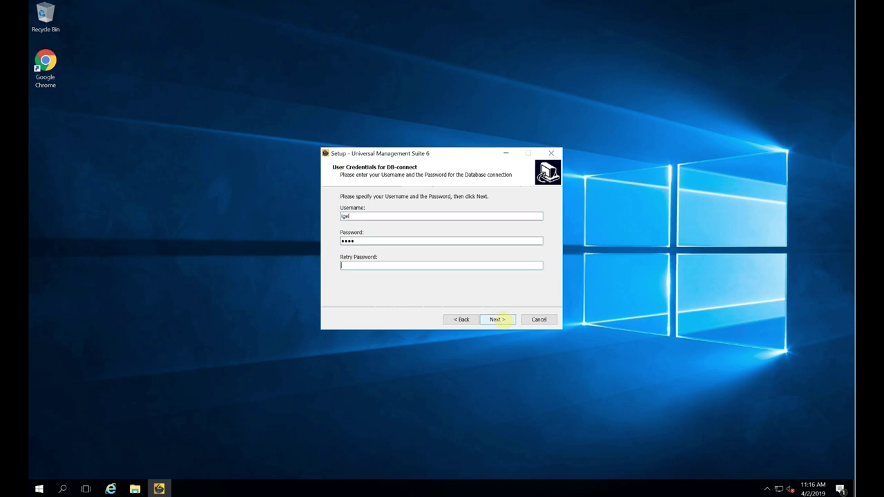
text(igel)
click(499, 320)
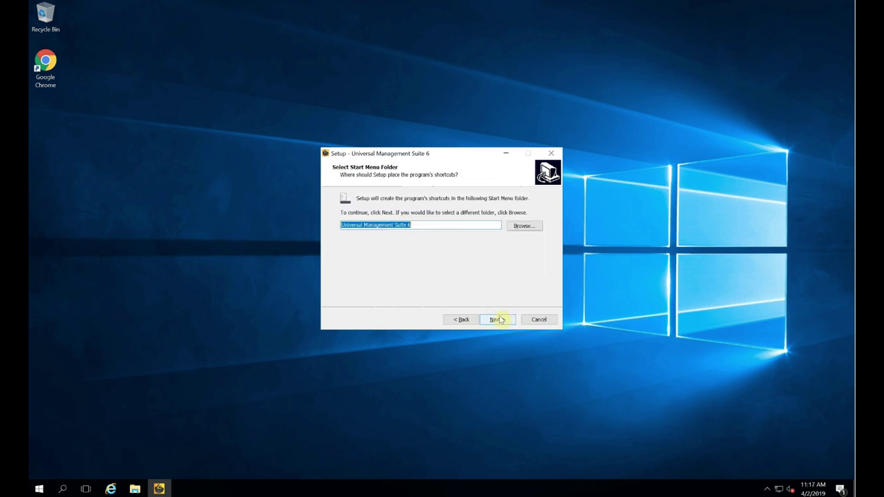
click(499, 320)
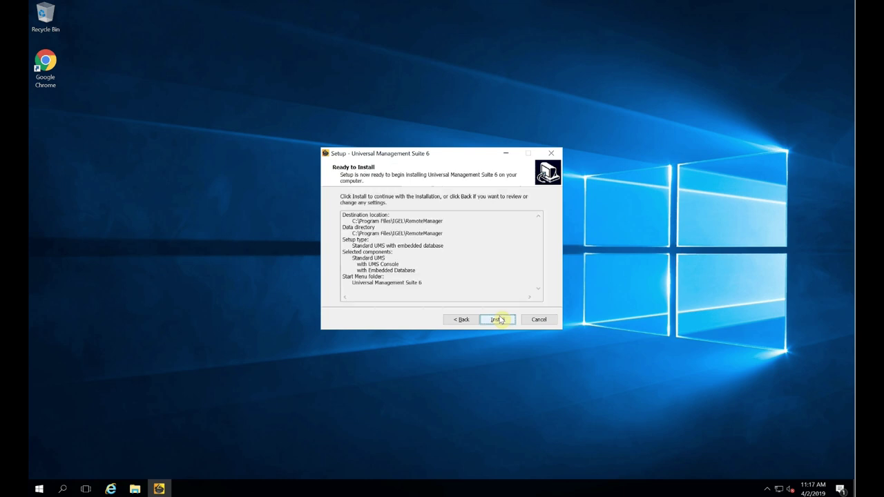
Install Universal Management Suite 6 and close the wizard when it finishes
click(498, 320)
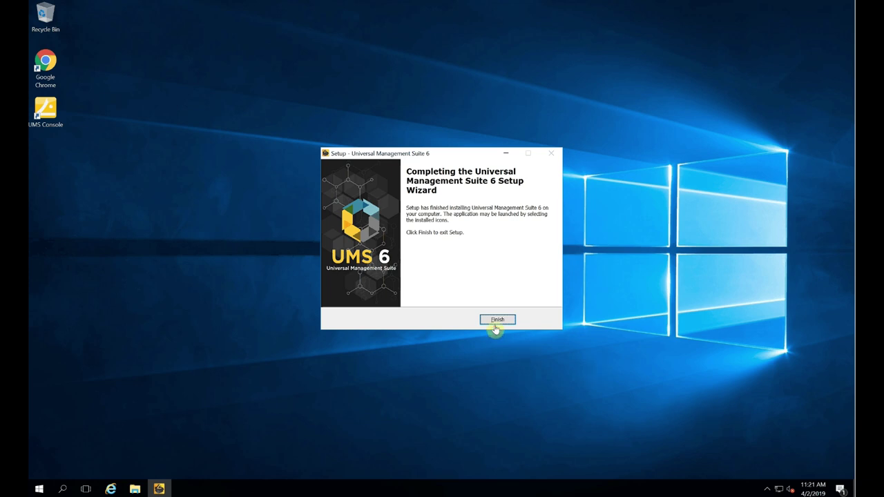
click(496, 321)
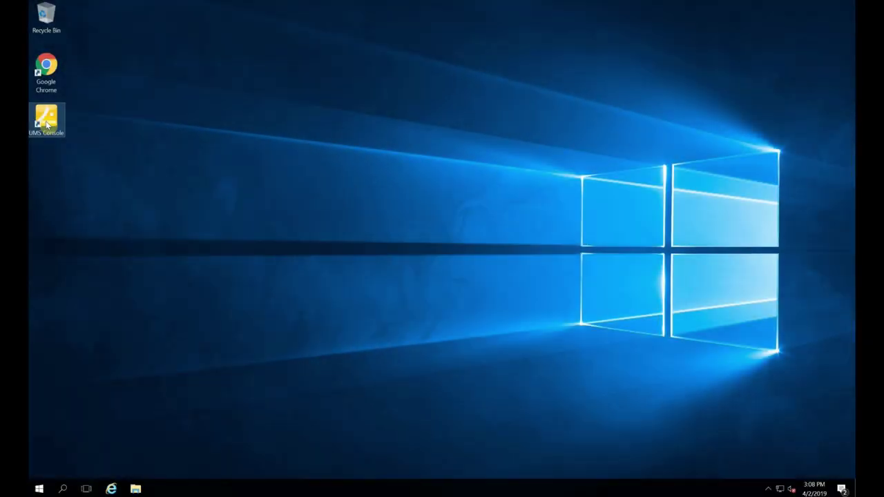
Launch the UMS Console, connect to the local server as user igel, dismiss notifications, maximize
double_click(47, 123)
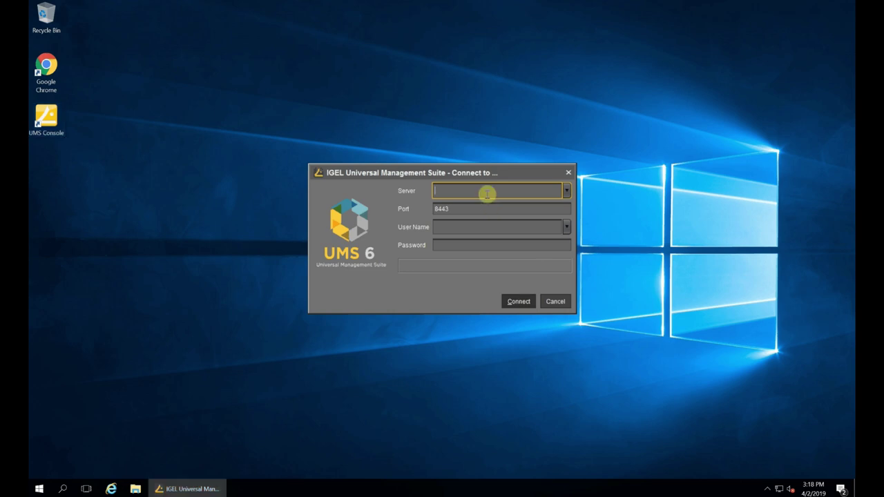
text(alhost)
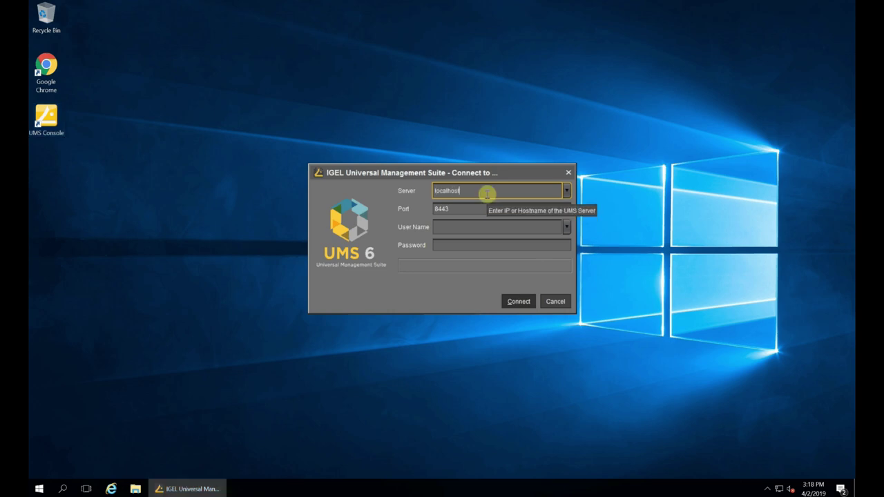
key(Tab)
key(Tab)
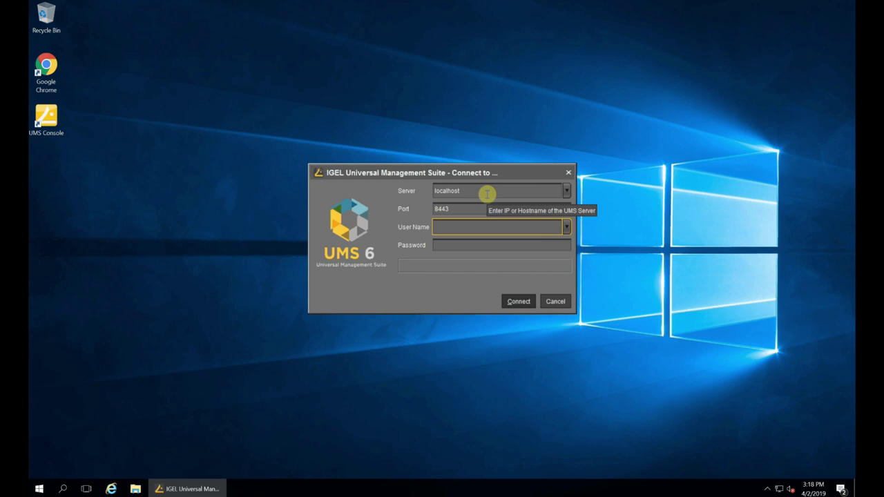
text(igel)
key(Tab)
text(igel)
key(Return)
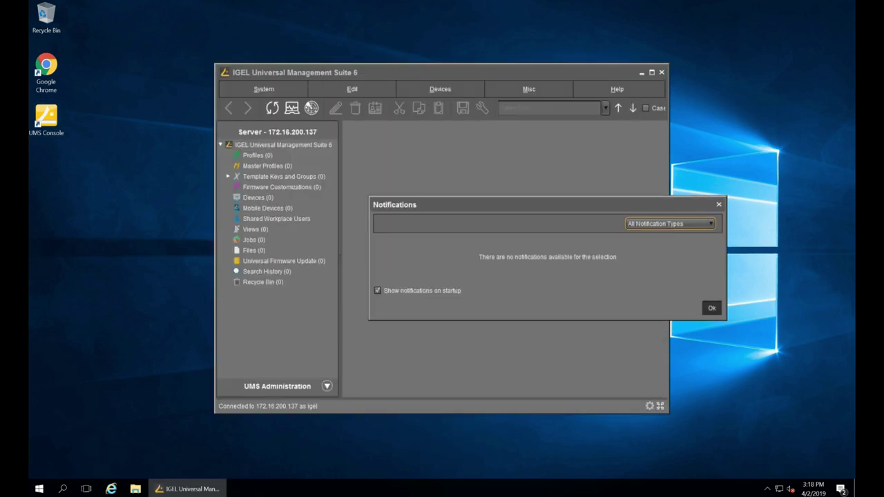
click(710, 308)
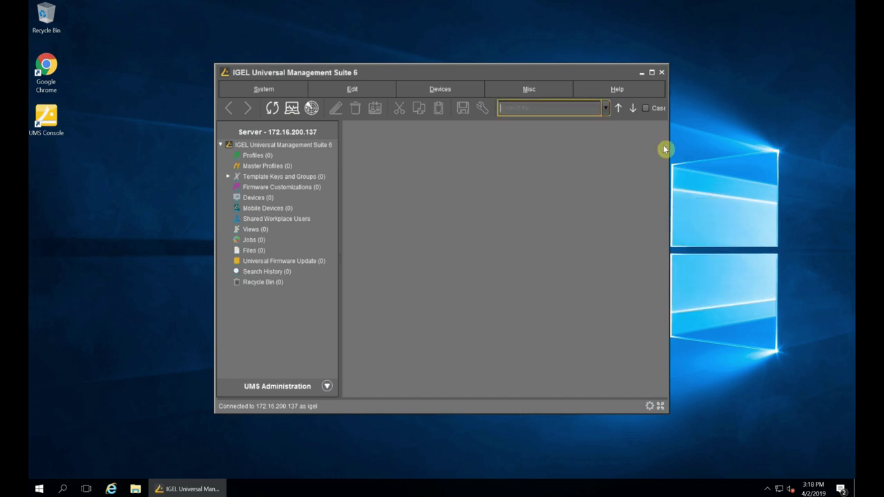
click(652, 72)
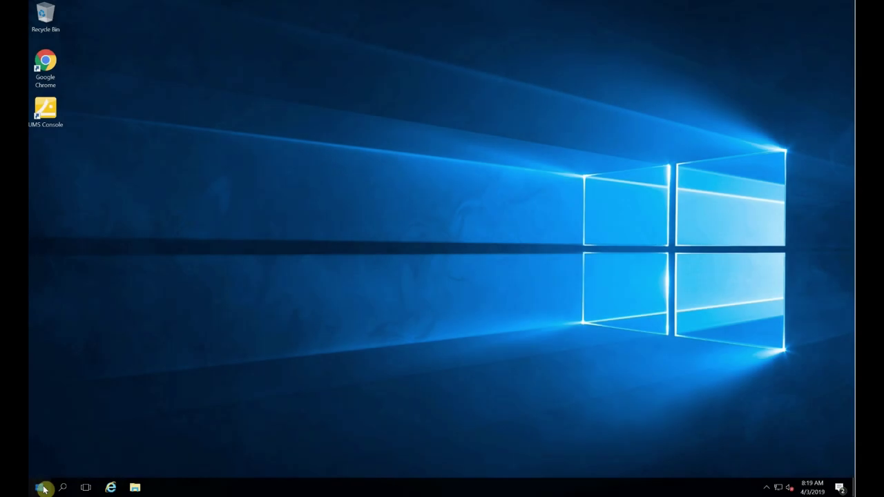
Open Windows Firewall with Advanced Security maximized and start a new inbound rule
click(41, 488)
text(firewall)
key(Return)
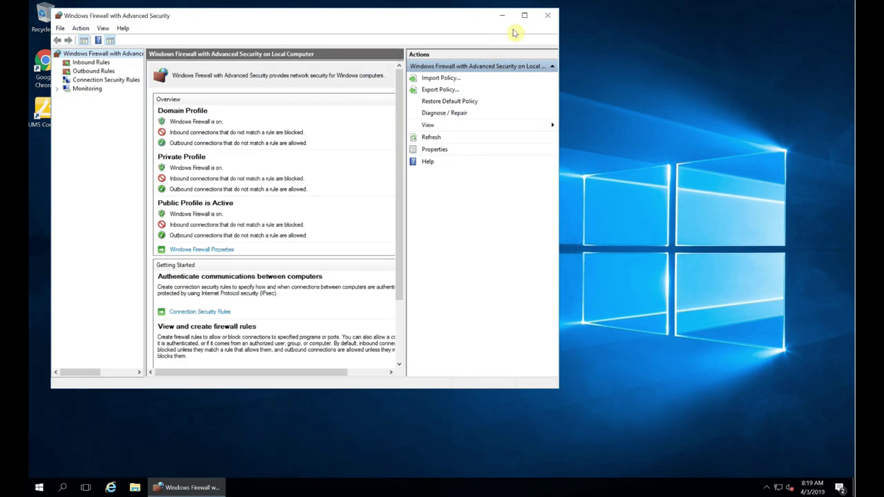
click(524, 15)
click(68, 50)
right_click(68, 51)
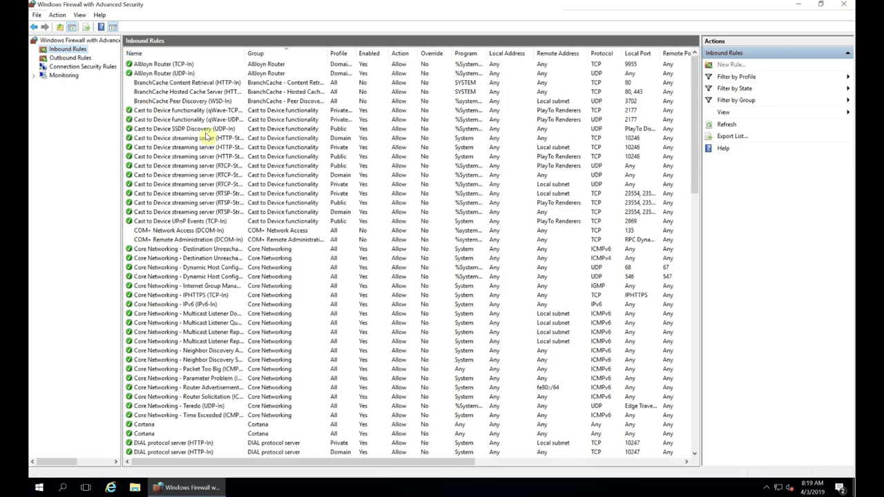
Create inbound port rule 'IGEL UMS' allowing TCP 30001 and 8443 on all profiles
click(256, 218)
click(405, 368)
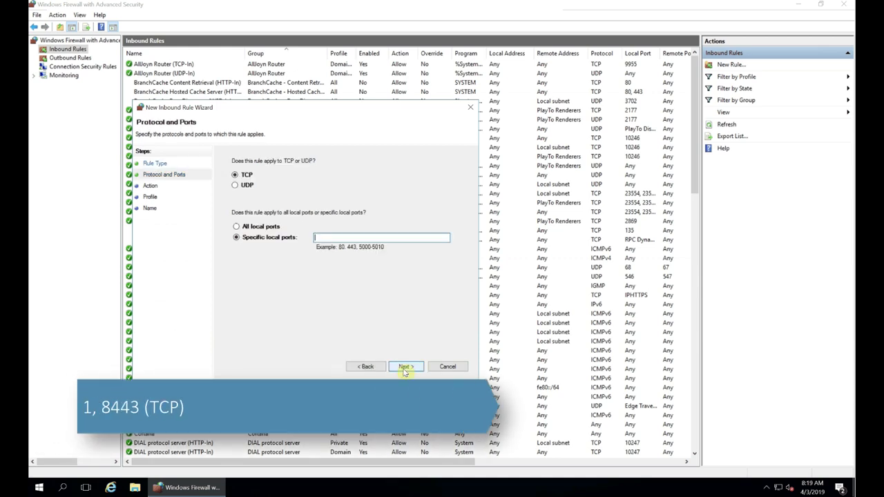
text(30001,)
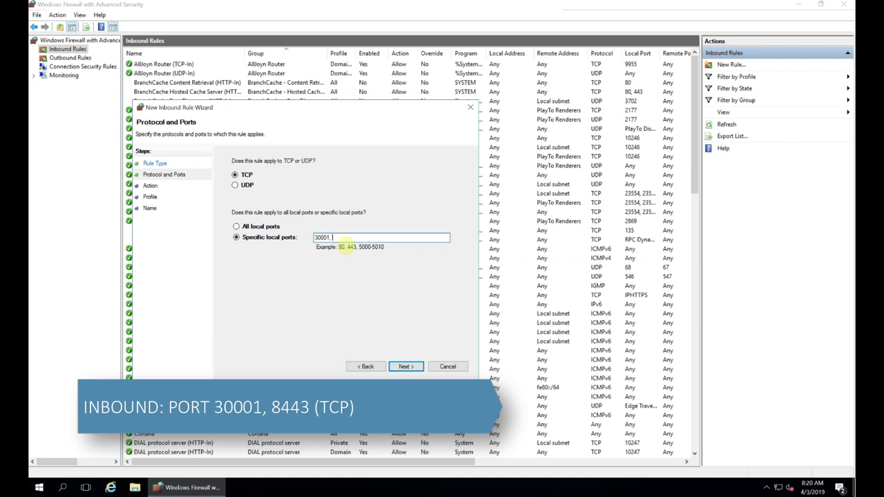
text( 8443)
click(414, 367)
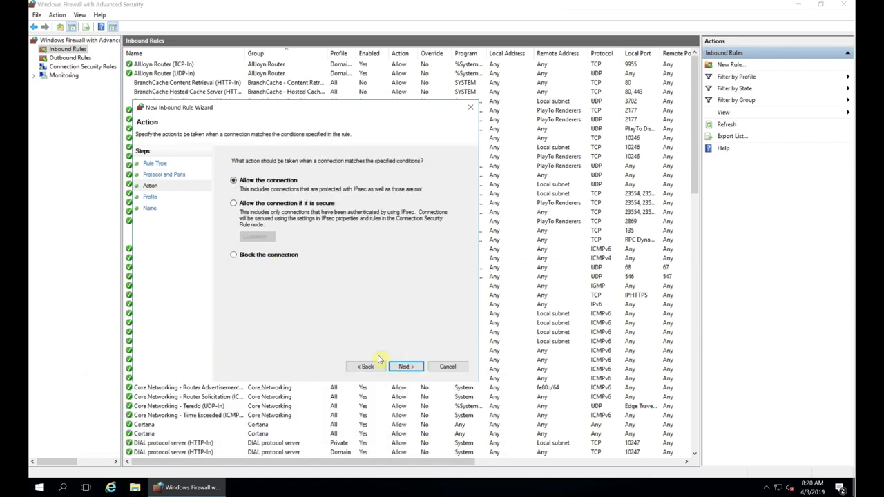
click(406, 367)
click(407, 366)
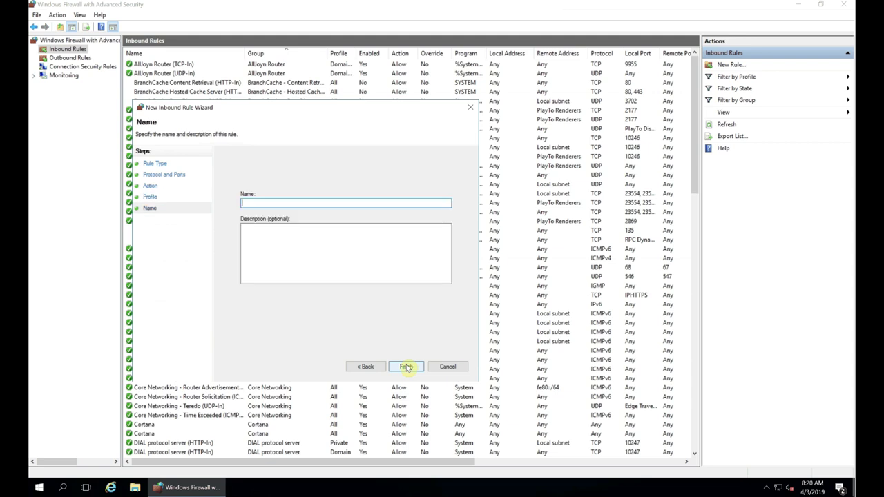
text(IGEL UMS)
click(406, 367)
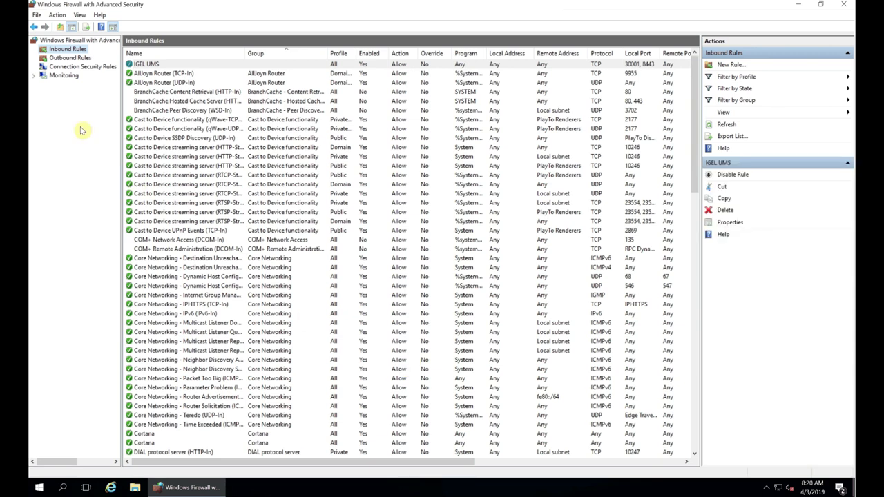
click(56, 59)
Start a port-based outbound rule for TCP remote port 30005
right_click(56, 58)
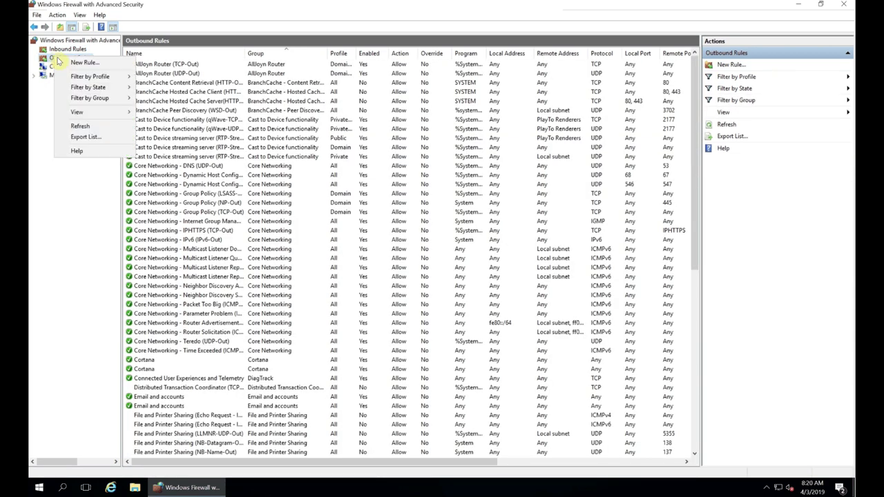
click(76, 63)
click(258, 221)
click(418, 379)
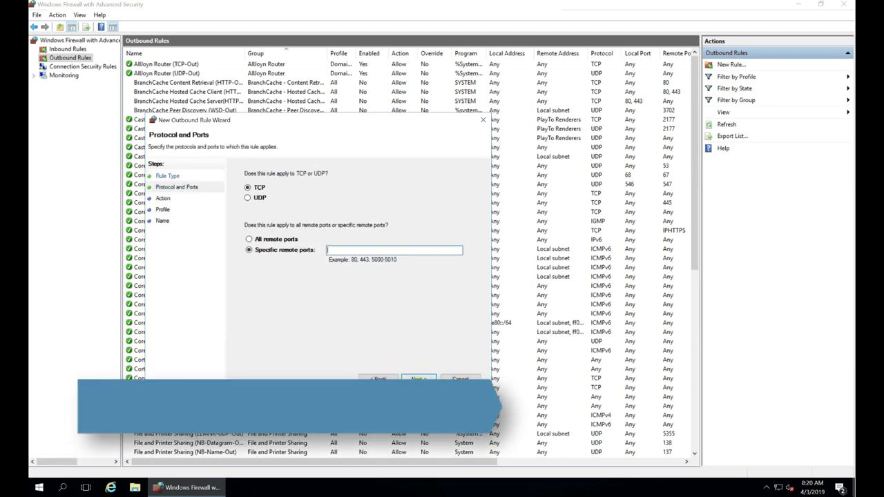
click(337, 250)
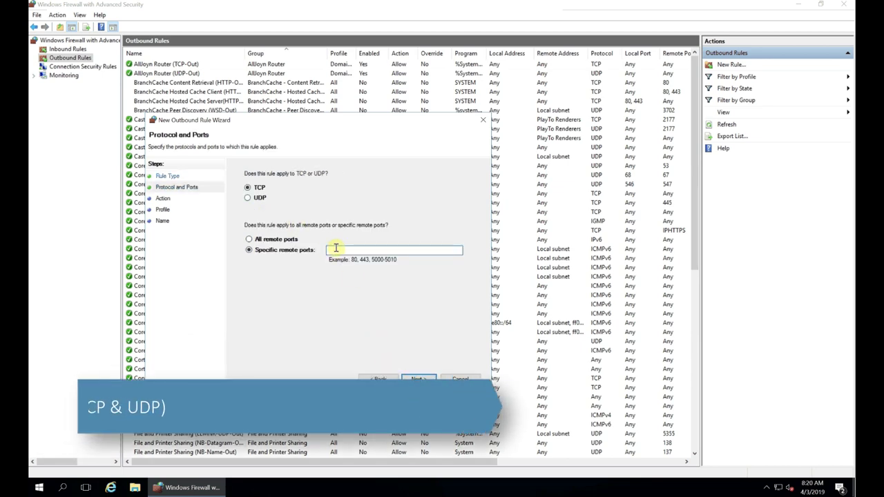
text(3)
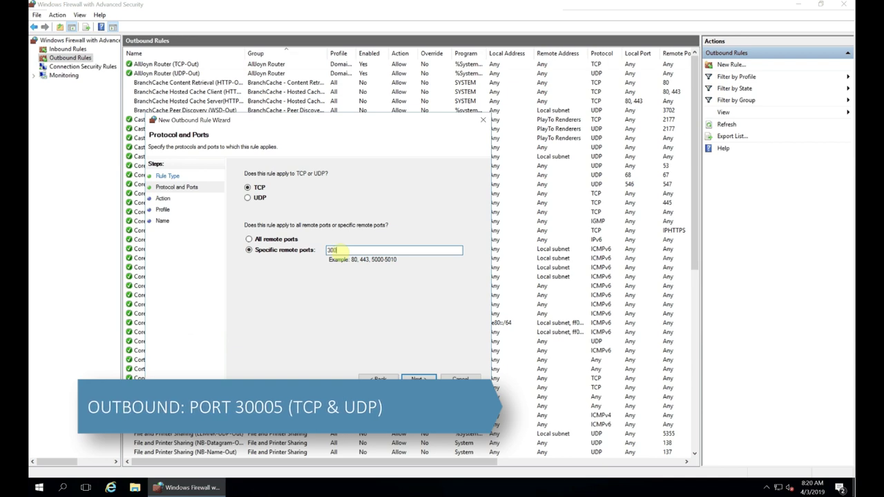
text(0005)
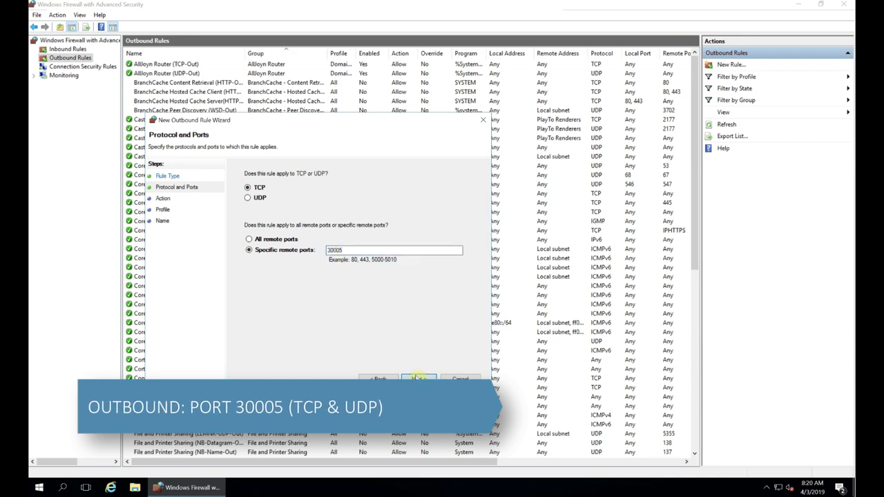
click(418, 378)
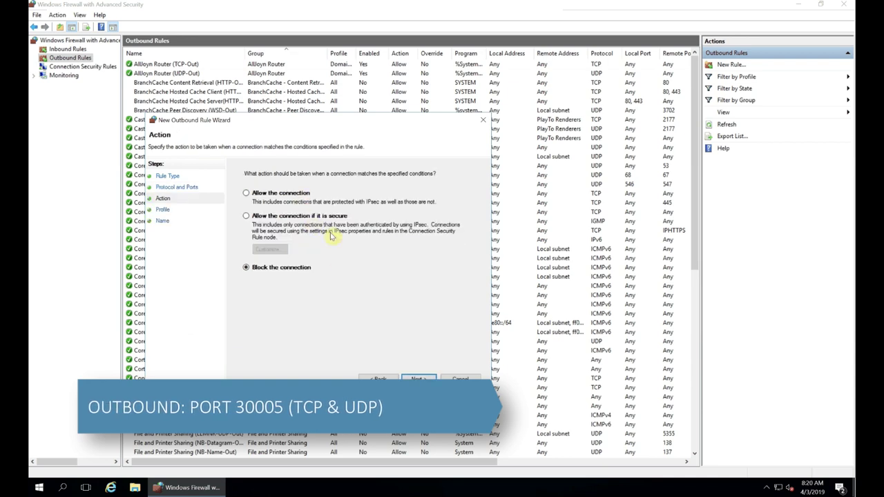
Allow the connection on all profiles and save the rule as 'IGEL UMS (TCP)'
click(250, 192)
click(419, 378)
click(419, 379)
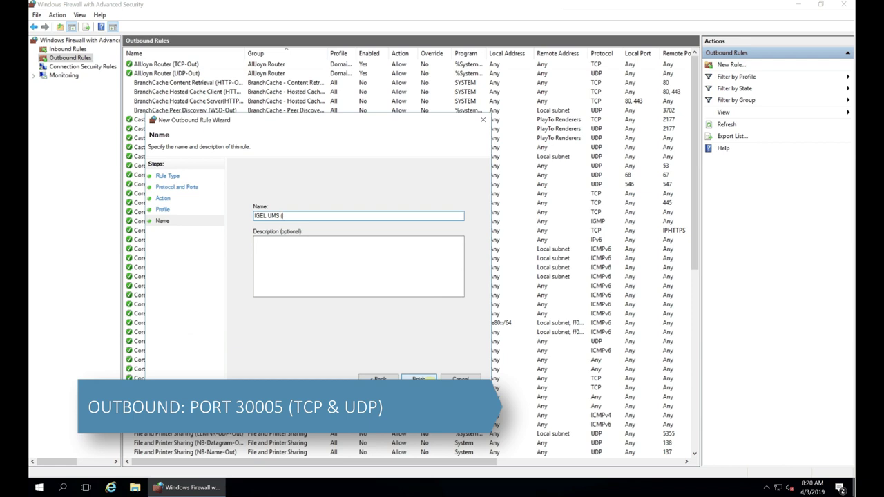
click(418, 379)
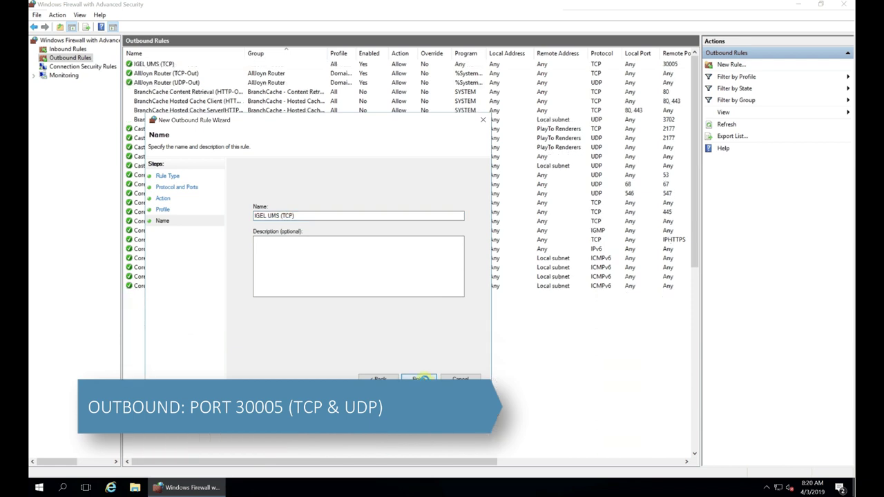
right_click(67, 60)
Create outbound port rule 'IGEL UMS (UDP)' allowing UDP remote port 30005 on all profiles
click(81, 64)
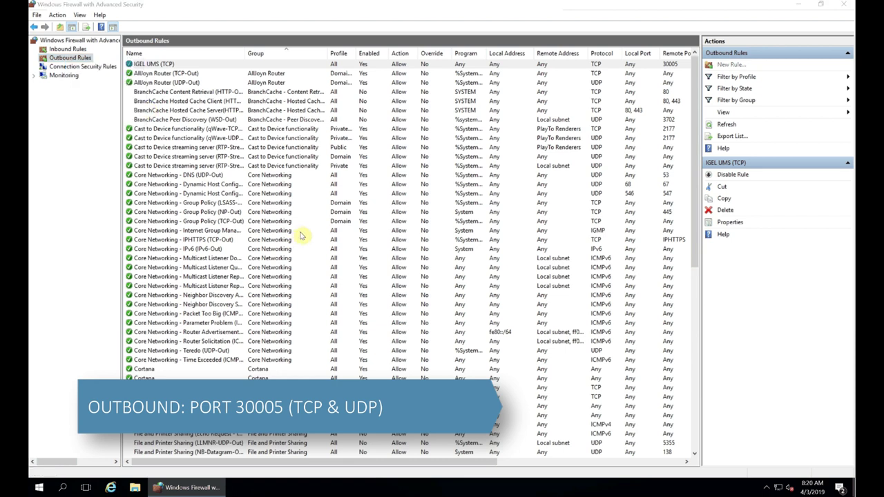
click(145, 120)
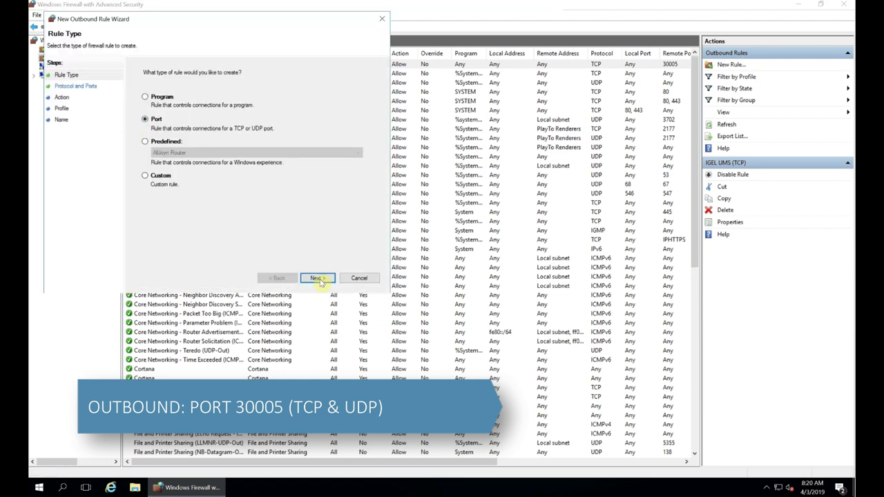
click(317, 278)
click(159, 97)
click(235, 150)
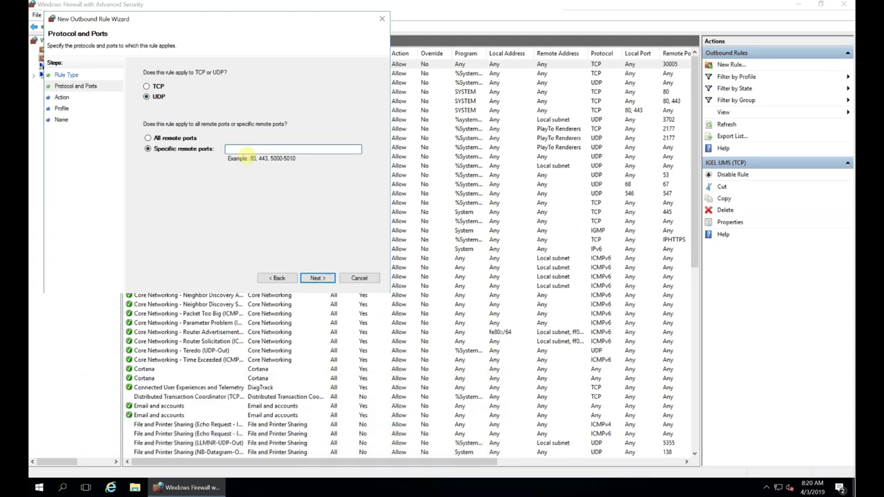
click(316, 278)
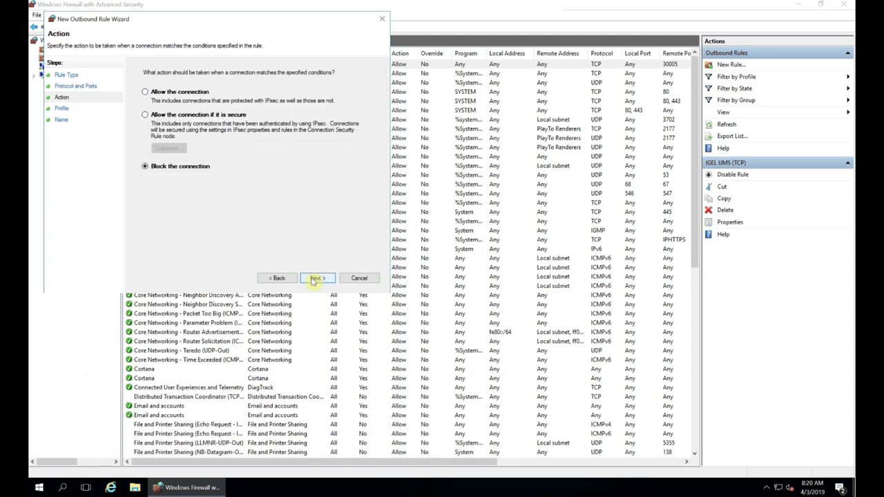
click(153, 91)
click(316, 278)
click(316, 279)
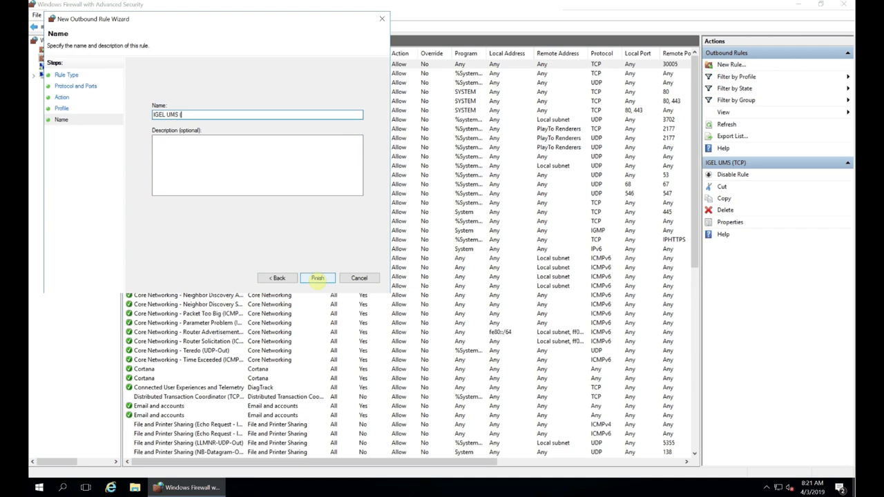
click(317, 278)
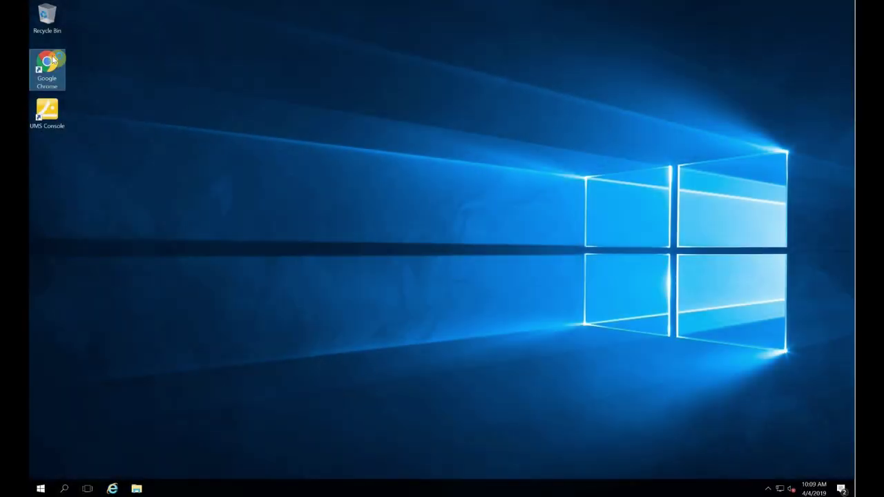
double_click(48, 66)
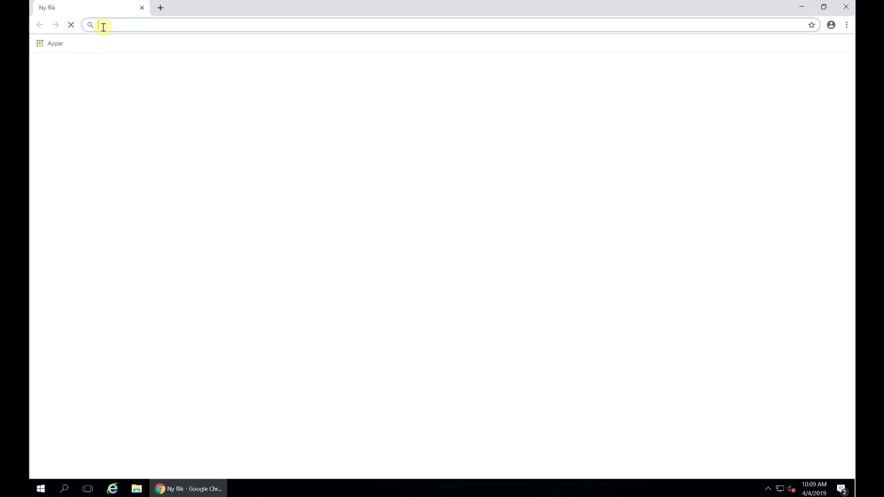
text(www.igel.com/software-downloads)
key(Return)
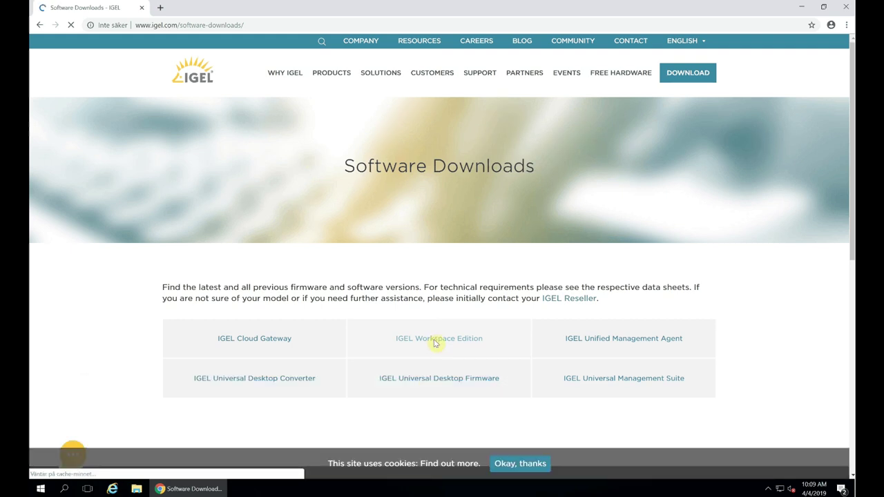
Browse Workspace Edition > OS 11 > OS Creator and request OSC_11.01.100.zip
click(435, 344)
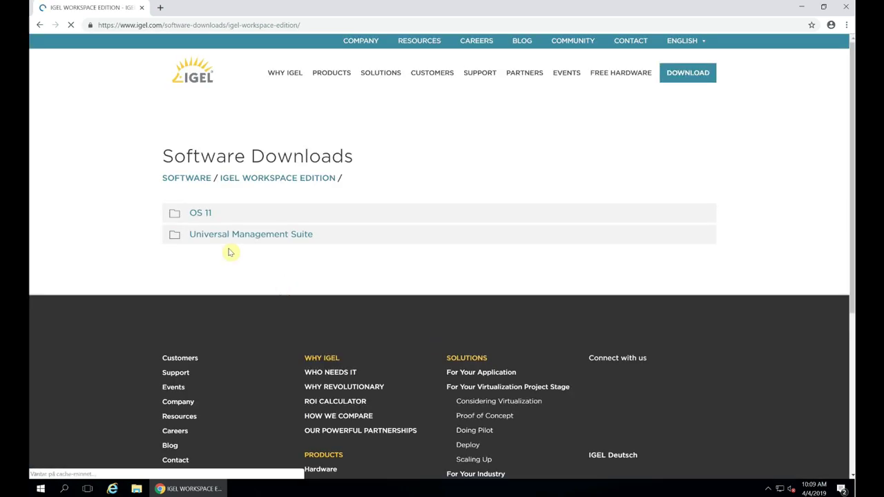
click(201, 214)
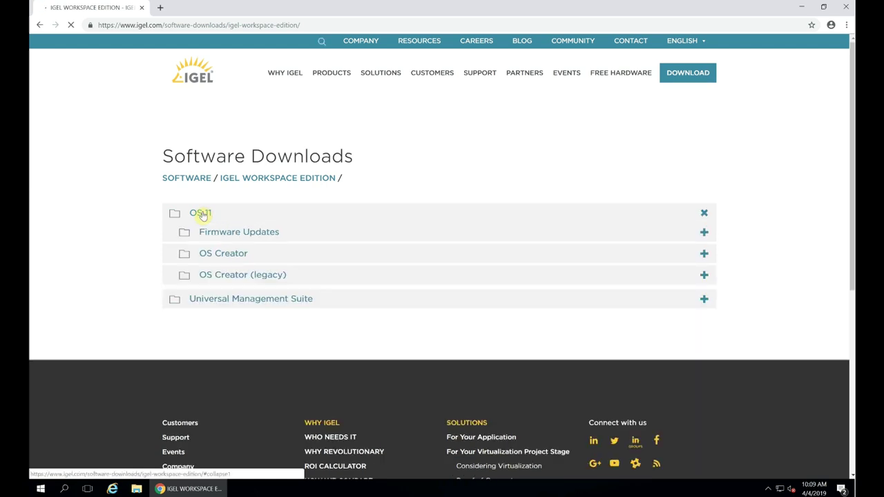
click(211, 254)
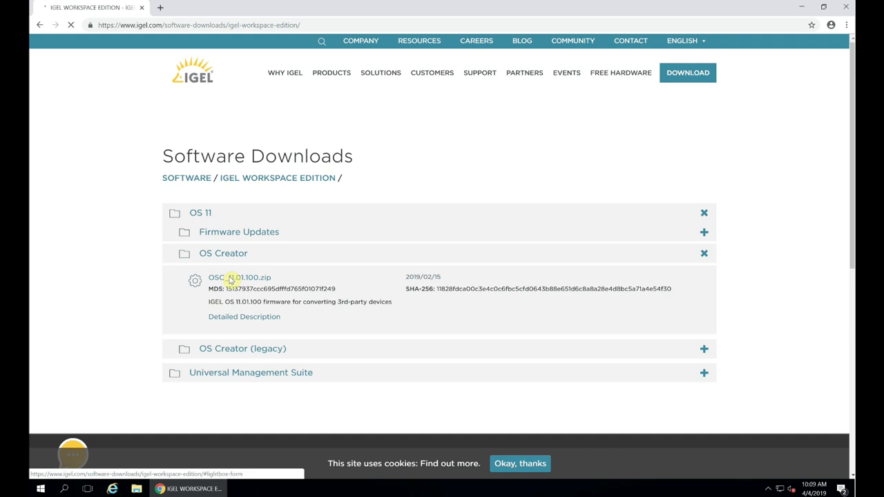
click(231, 279)
Fill the form with name, company 'IGEL Technology' and autofilled e-mail, then download
click(329, 195)
key(Tab)
key(Tab)
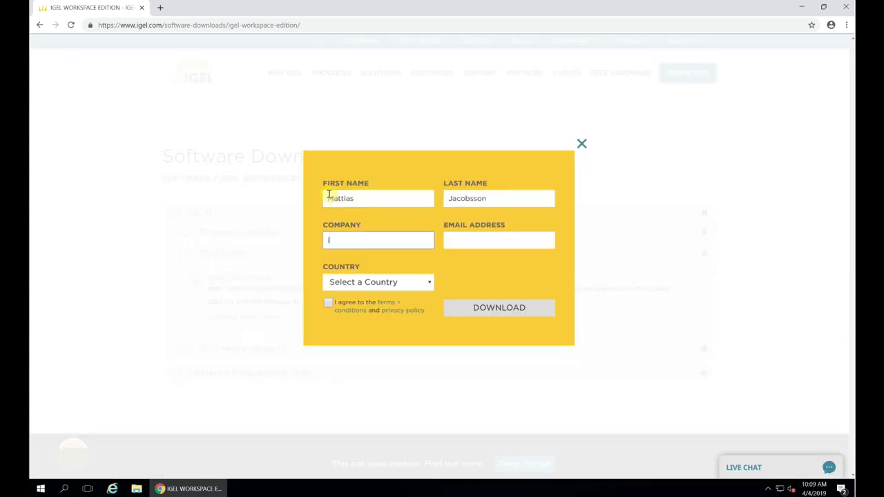
text(IGEL Technology)
key(Tab)
text(jacobsson)
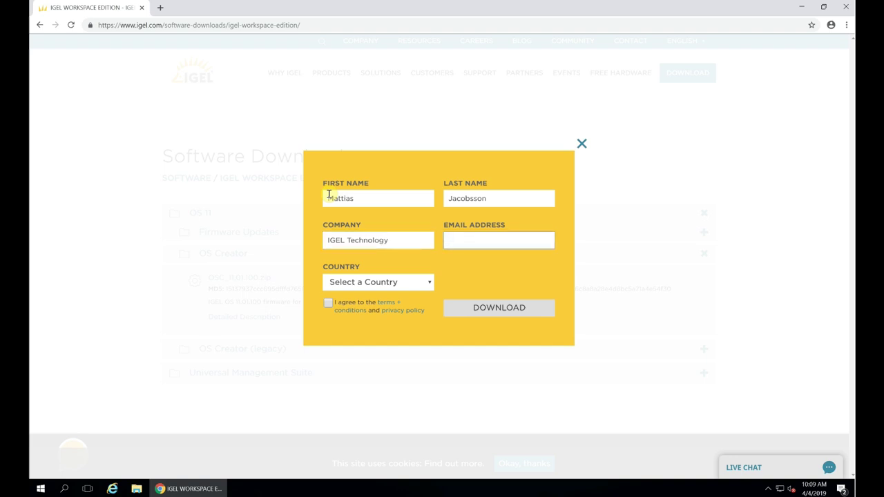
key(Down)
key(Return)
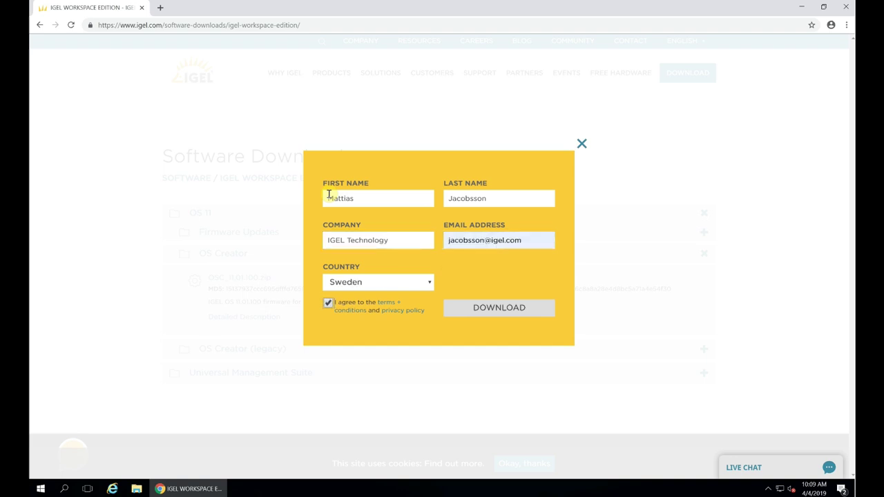
click(492, 315)
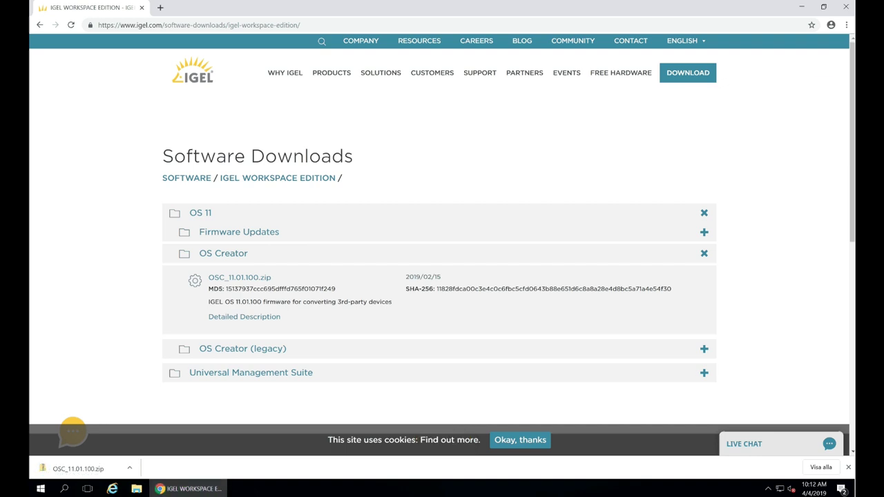
Close Chrome and show the Downloads folder in File Explorer
click(844, 8)
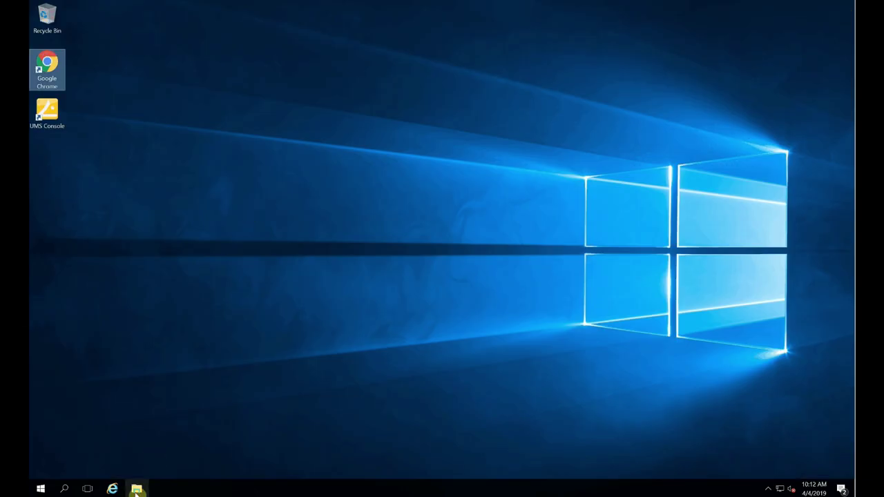
click(137, 485)
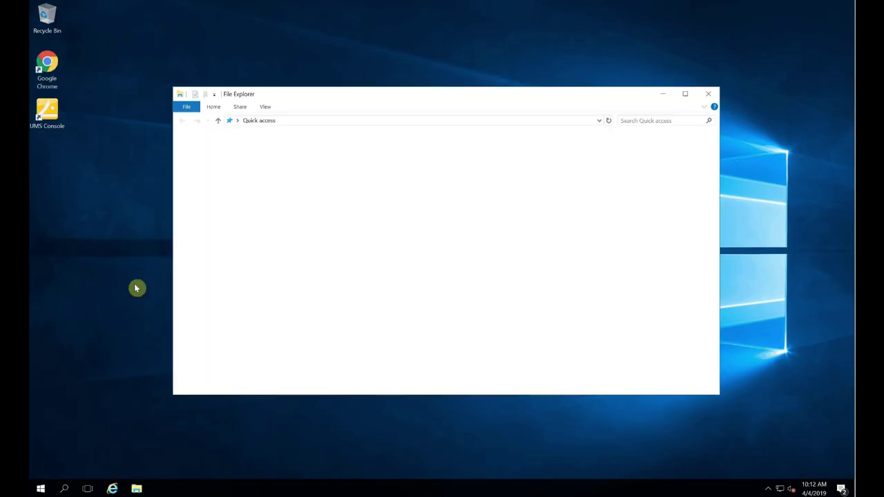
click(219, 169)
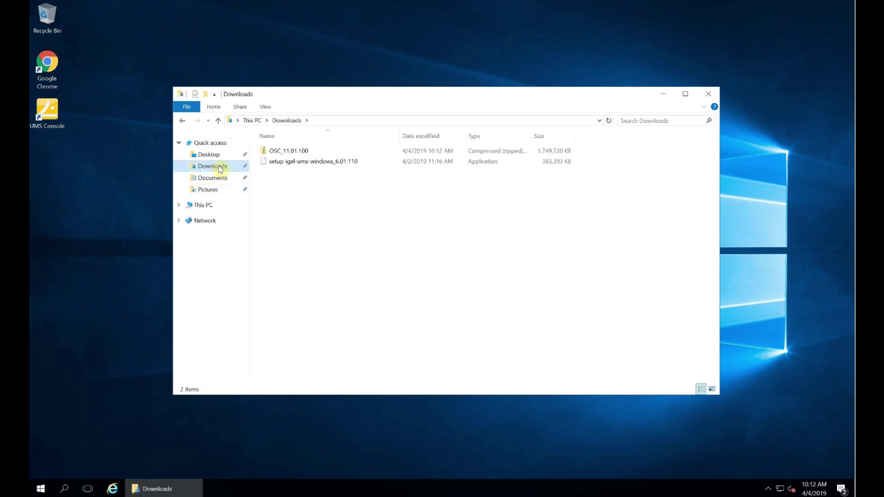
Extract all of the OSC_11.01.100 zip, then open the extracted preparestick folder
click(271, 155)
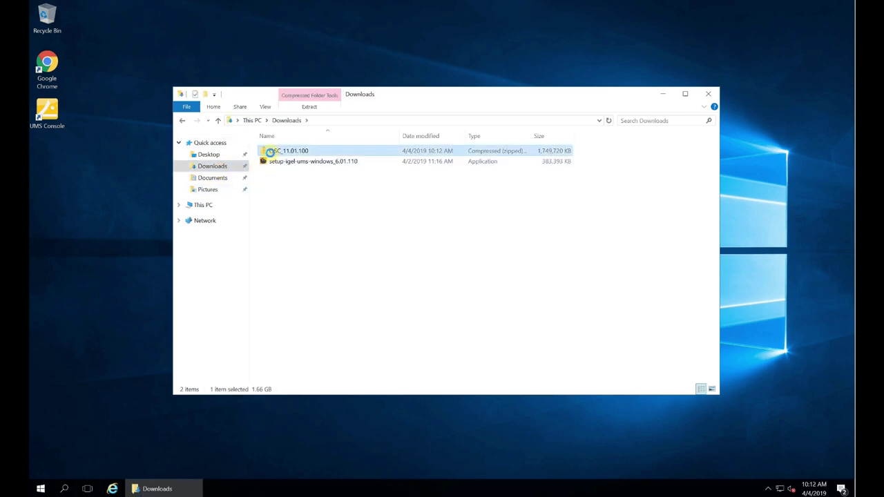
right_click(270, 152)
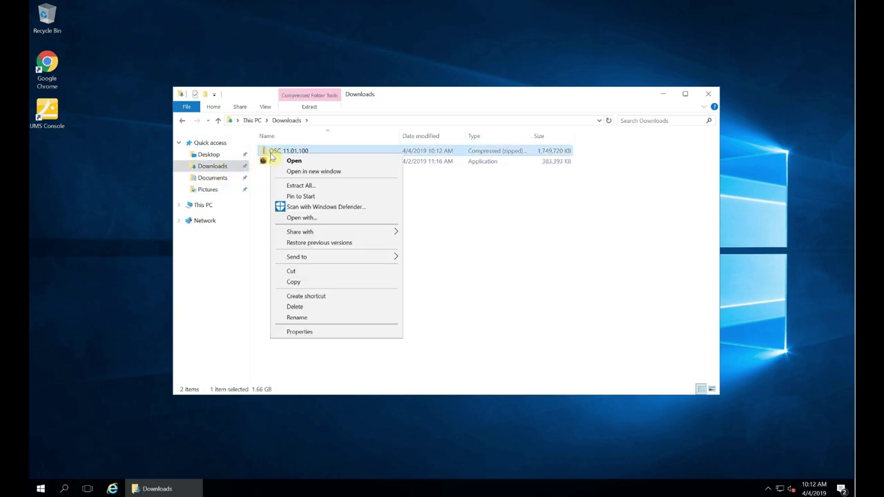
click(300, 185)
click(519, 347)
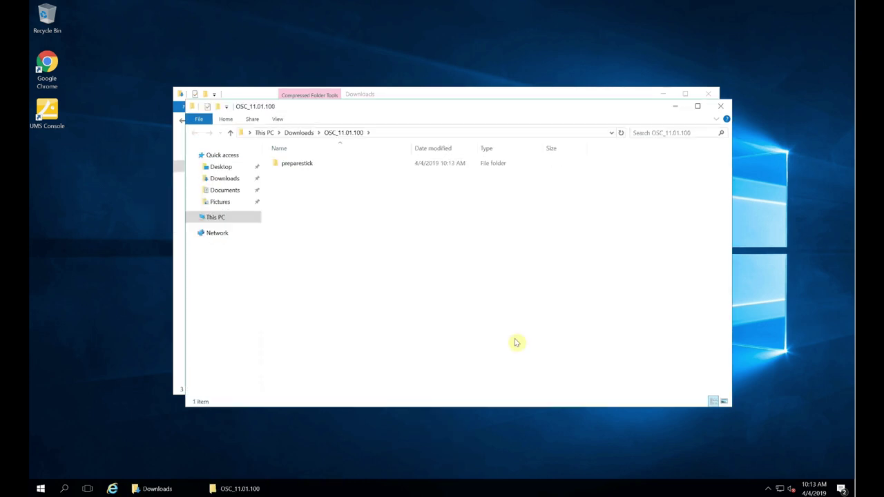
double_click(299, 166)
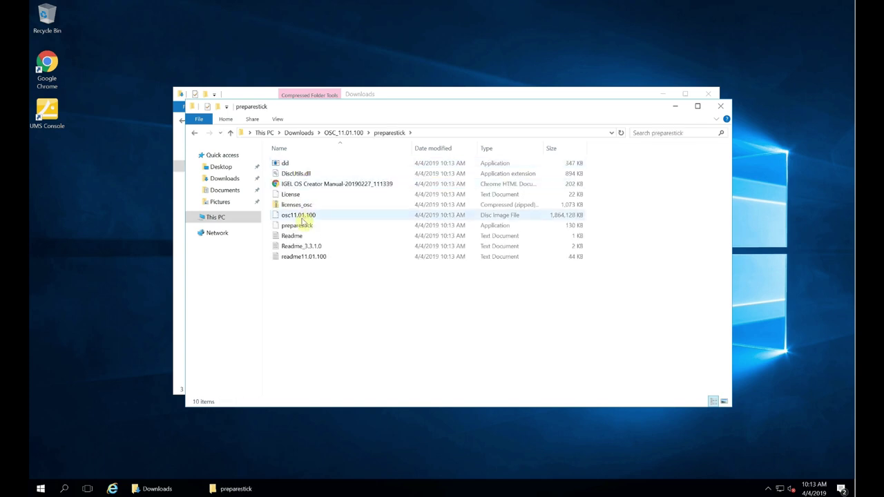